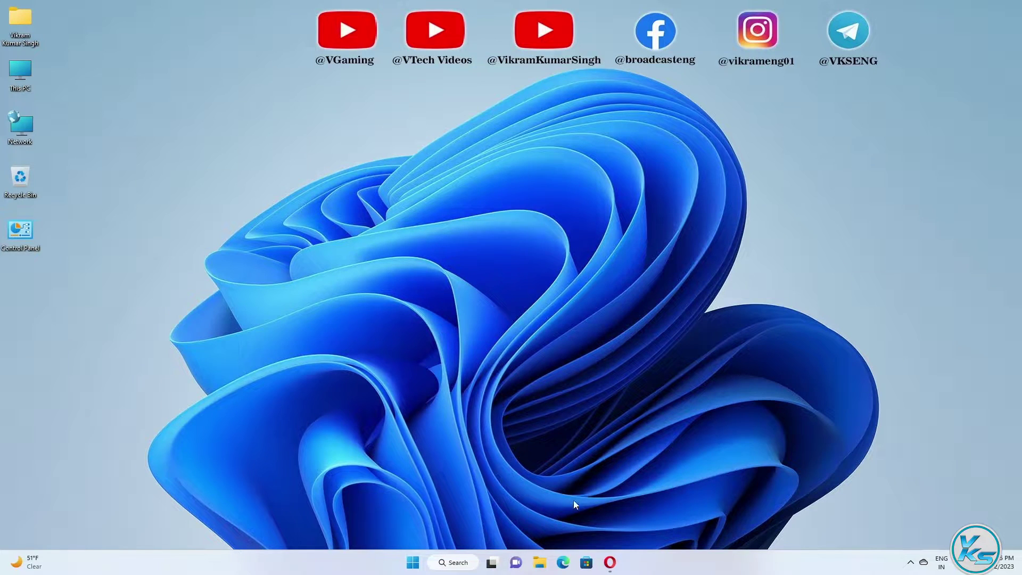
# In Opera, search Google for 'blender' and open the blender.org home page.
pyautogui.click(609, 562)
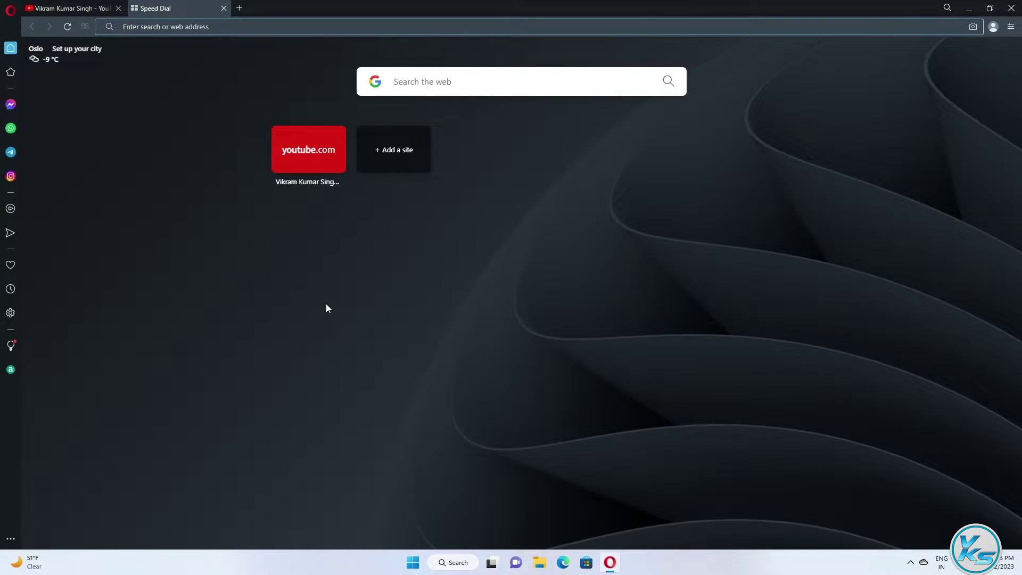
pyautogui.write('google.com')
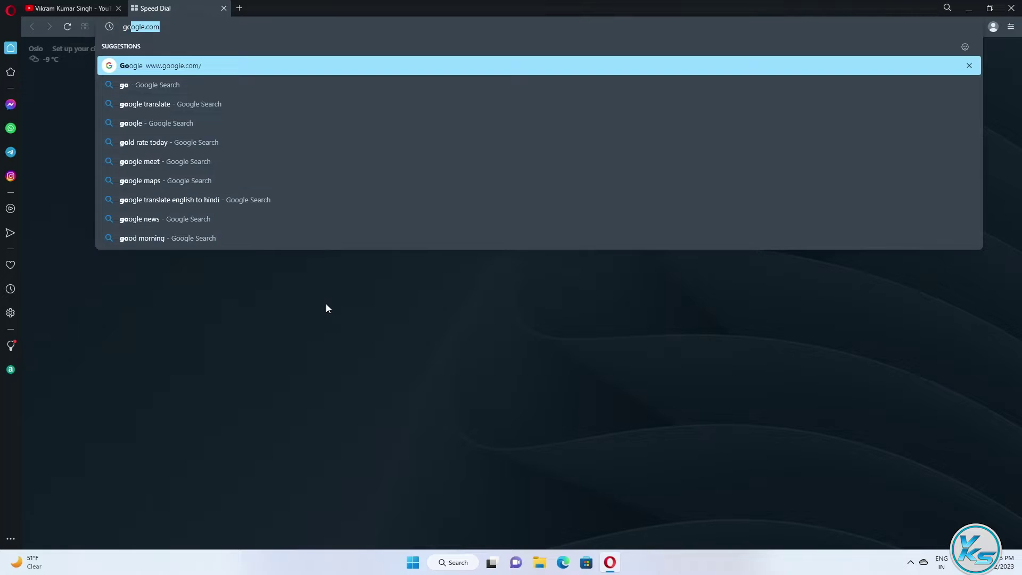
pyautogui.press('Return')
pyautogui.write('b')
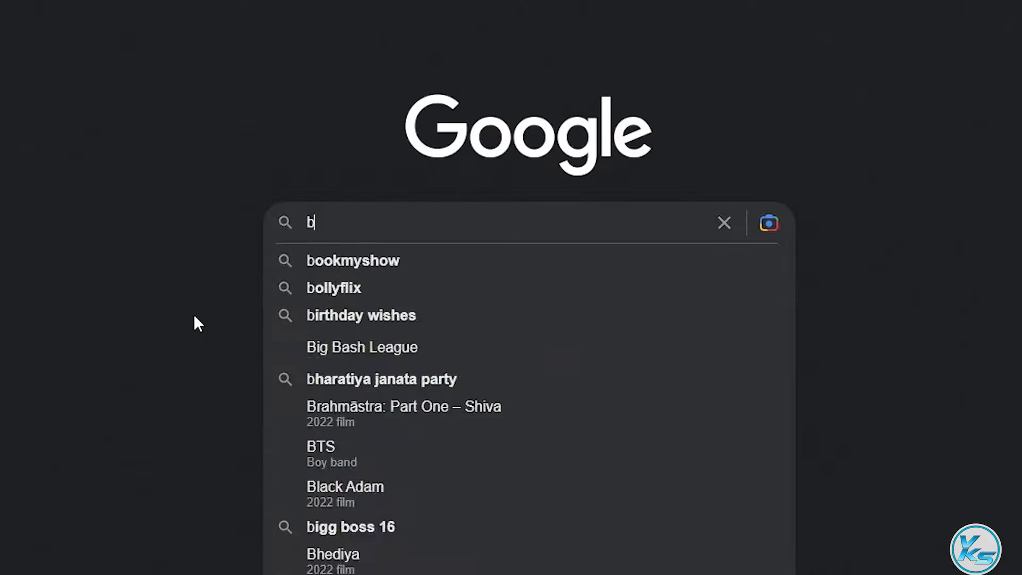
pyautogui.write('lender')
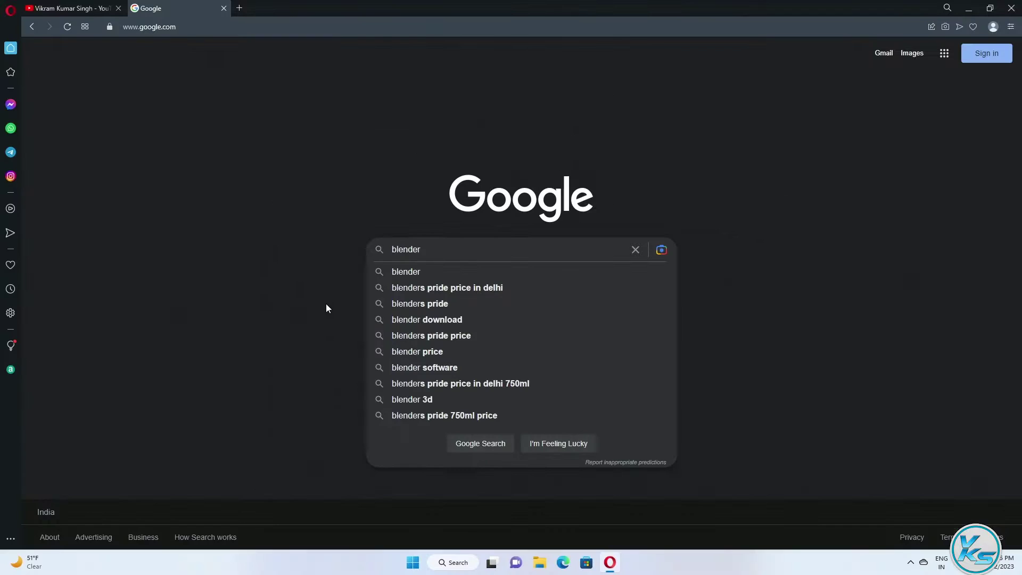
pyautogui.press('Return')
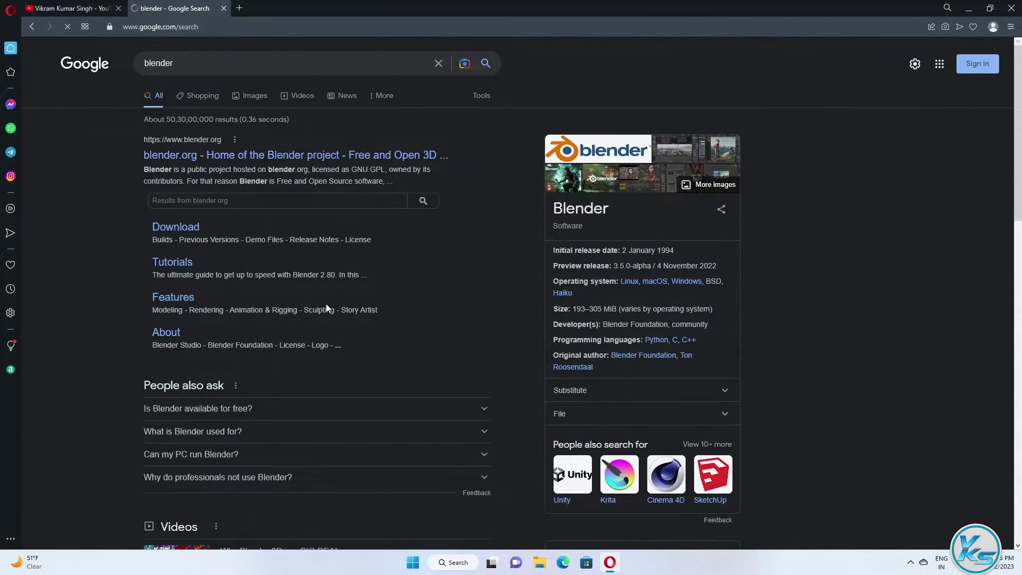
pyautogui.click(306, 155)
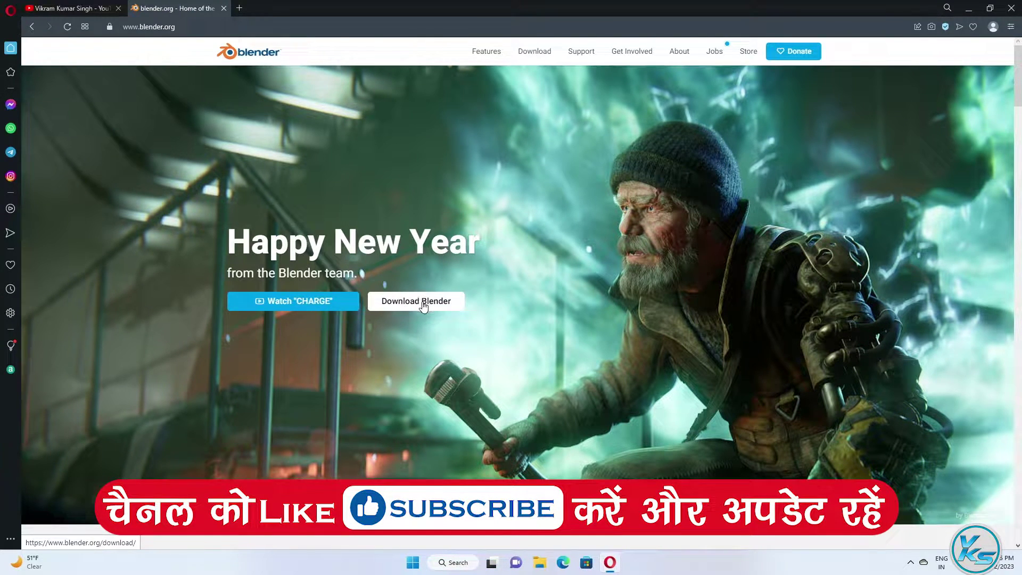
# Save the Blender 3.4.1 installer blender-3.4.1-windows-x64.msi to the Desktop, then minimize Opera.
pyautogui.click(534, 53)
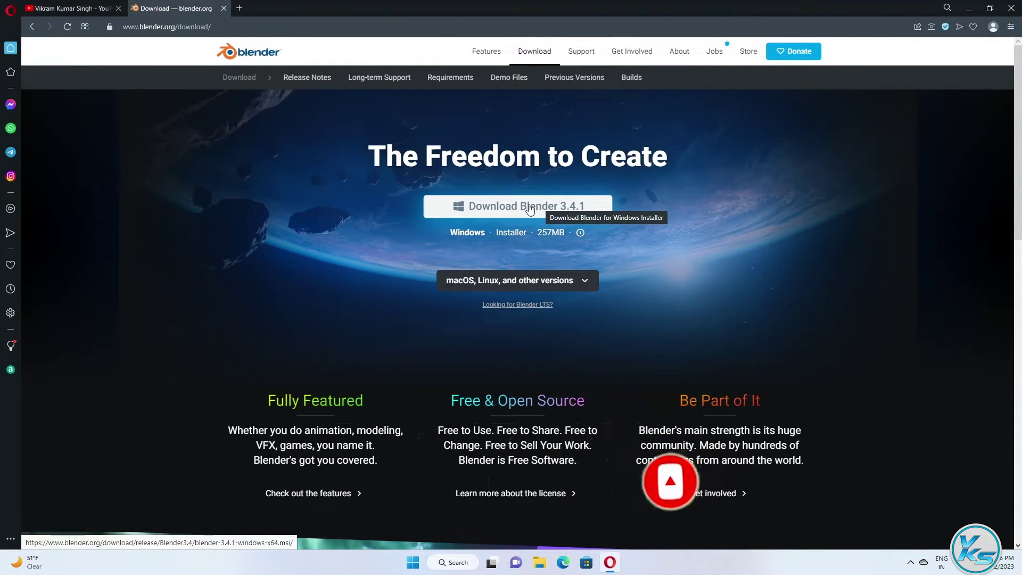
pyautogui.click(521, 206)
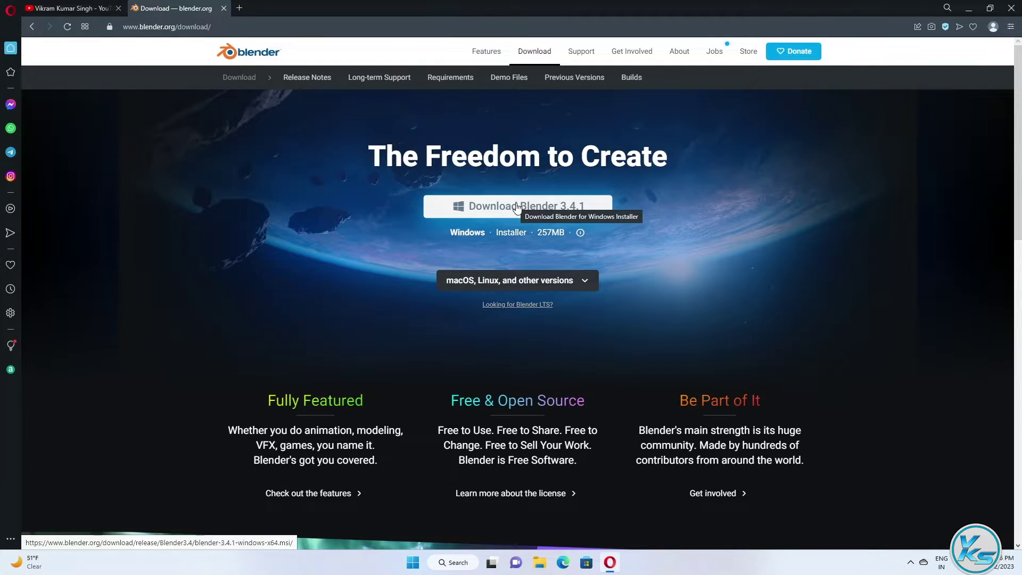
pyautogui.click(519, 208)
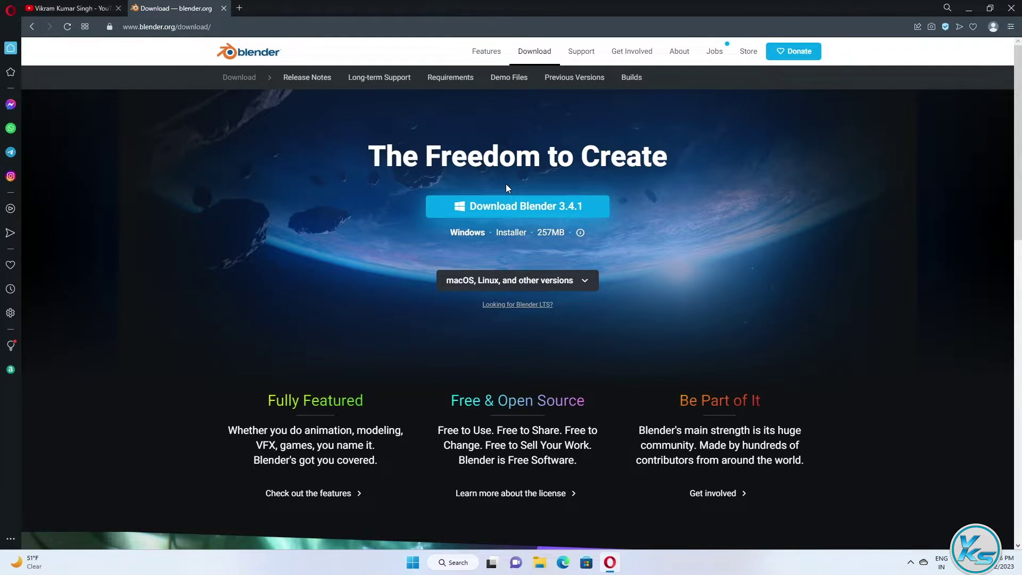
pyautogui.click(533, 214)
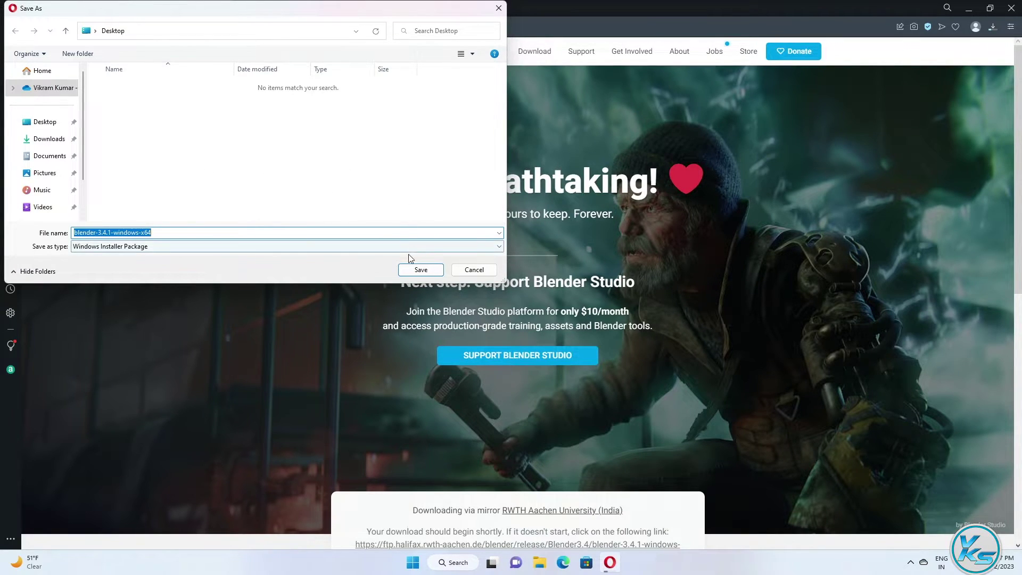
pyautogui.click(420, 269)
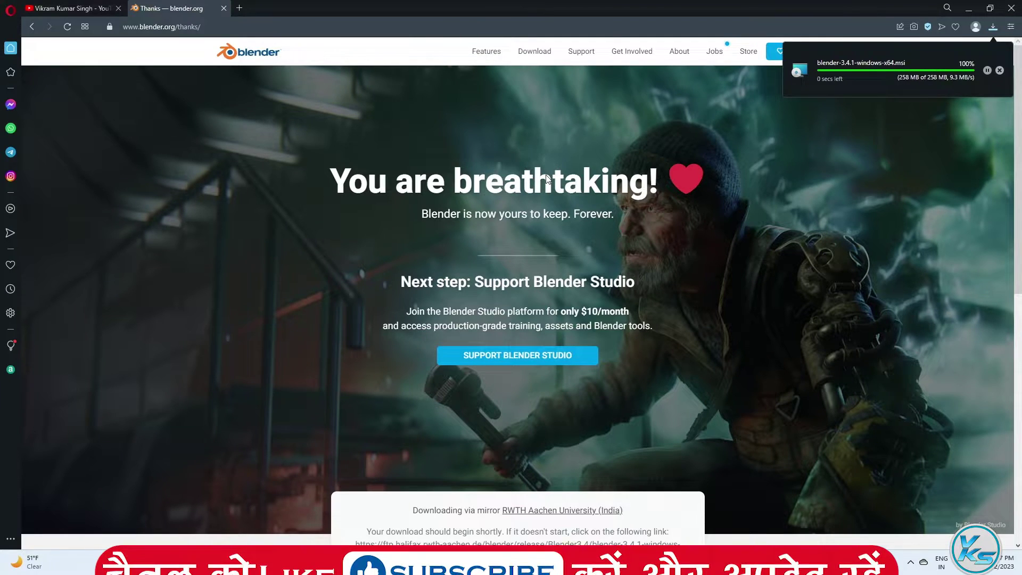
pyautogui.click(968, 8)
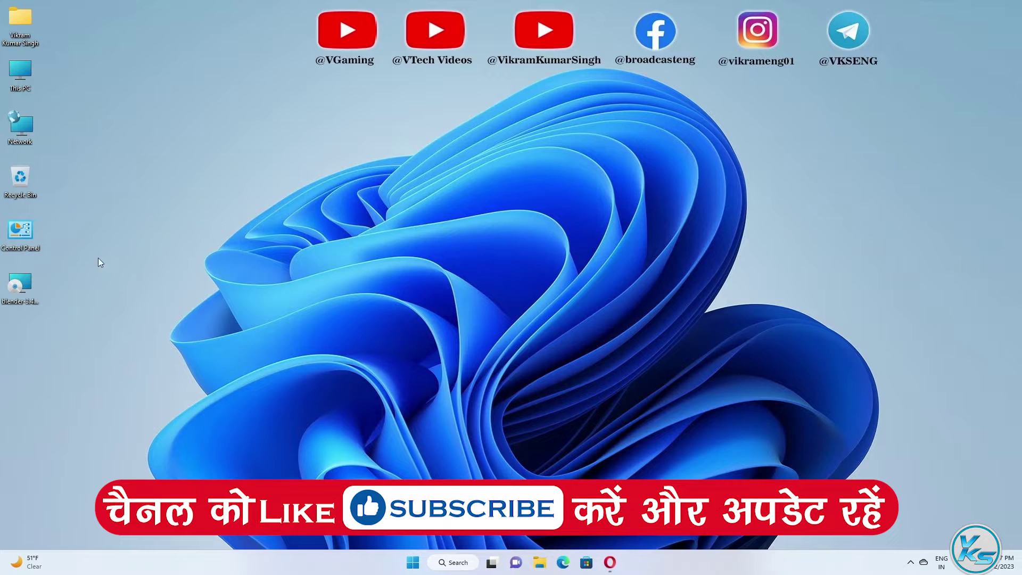
# Move the installer icon on the desktop and unblock it in its Properties, applying the change.
pyautogui.moveTo(19, 290); pyautogui.dragTo(175, 127)
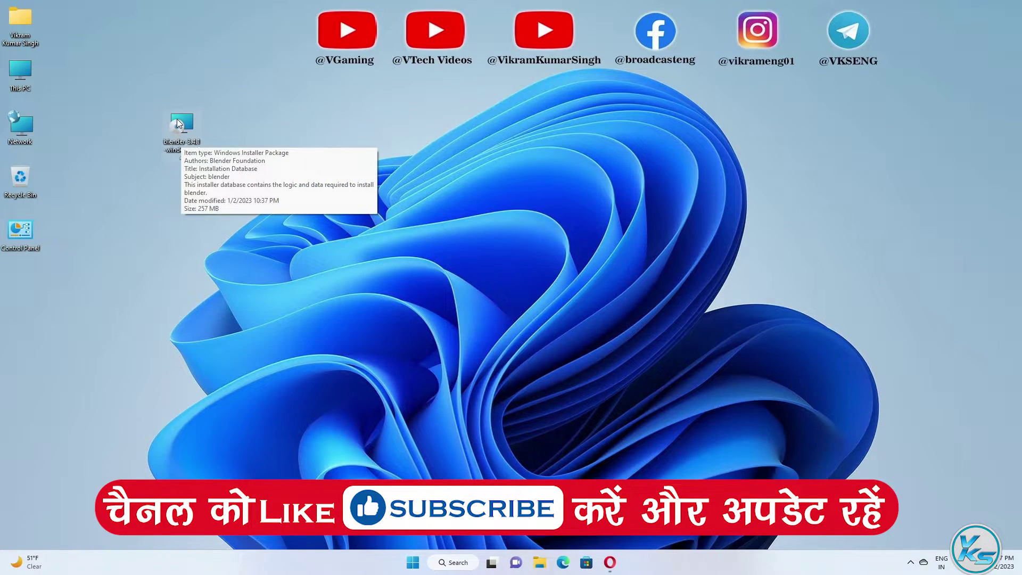
pyautogui.rightClick(180, 121)
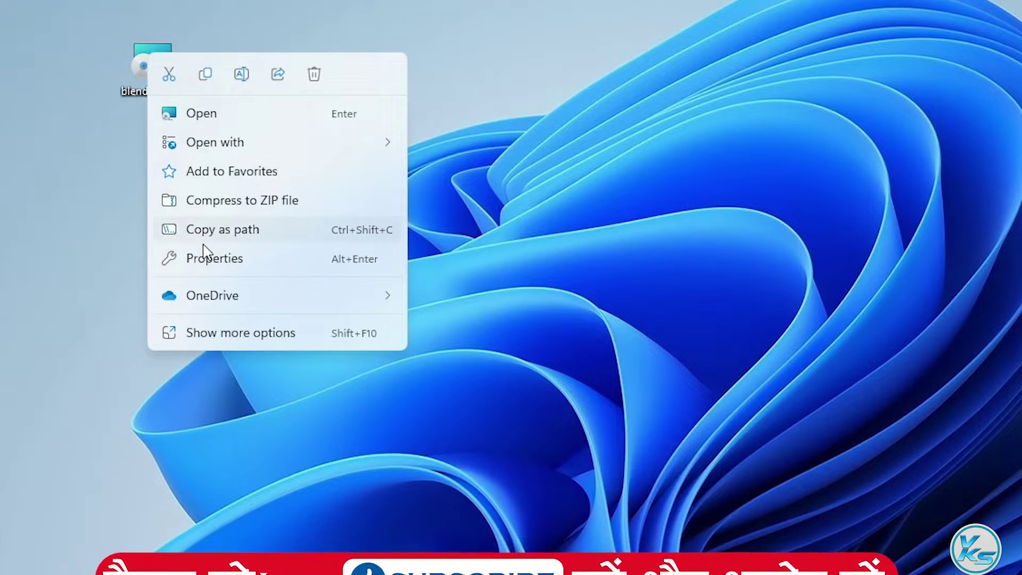
pyautogui.click(211, 259)
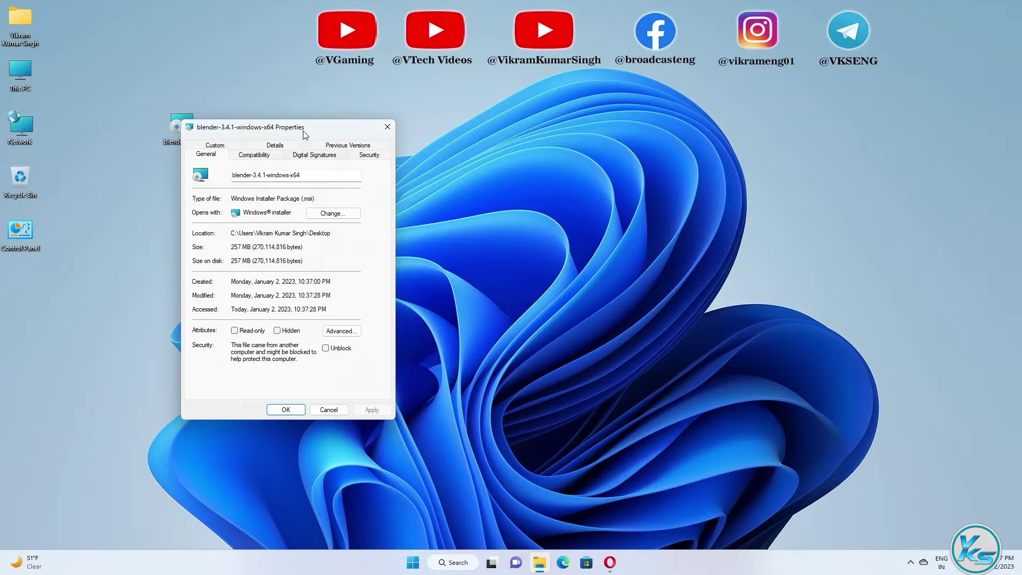
pyautogui.moveTo(305, 134); pyautogui.dragTo(337, 96)
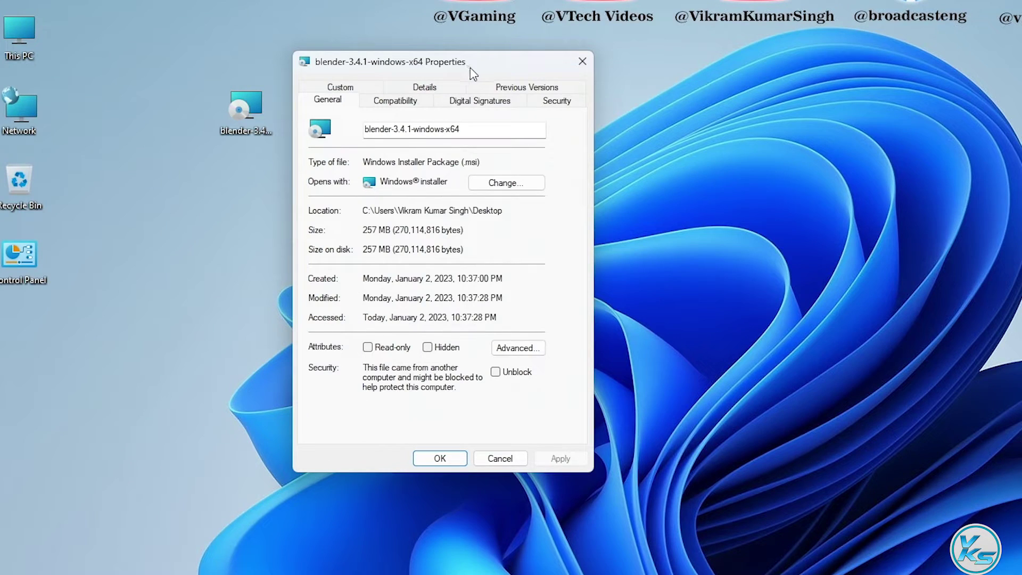
pyautogui.click(504, 375)
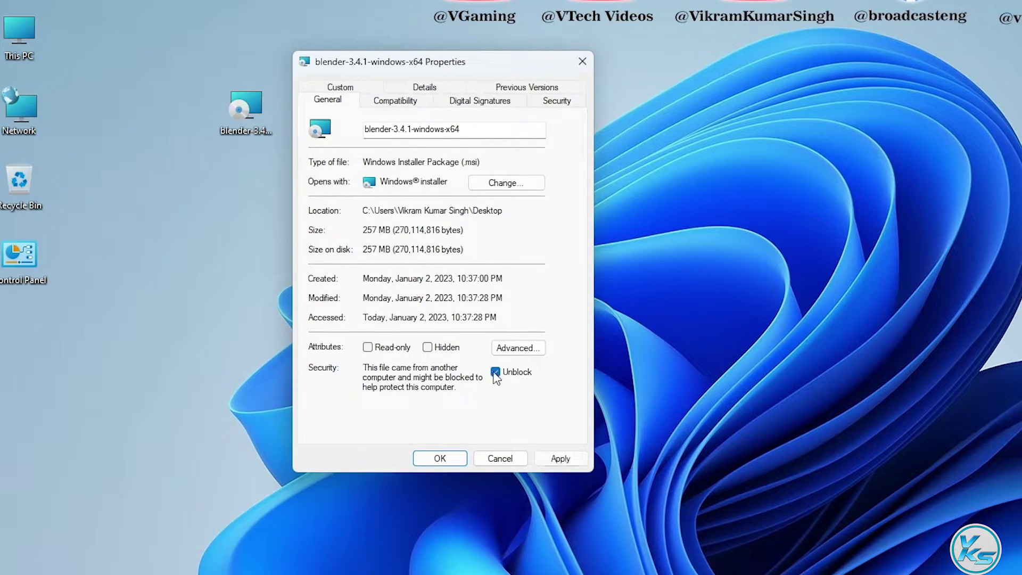
pyautogui.click(571, 461)
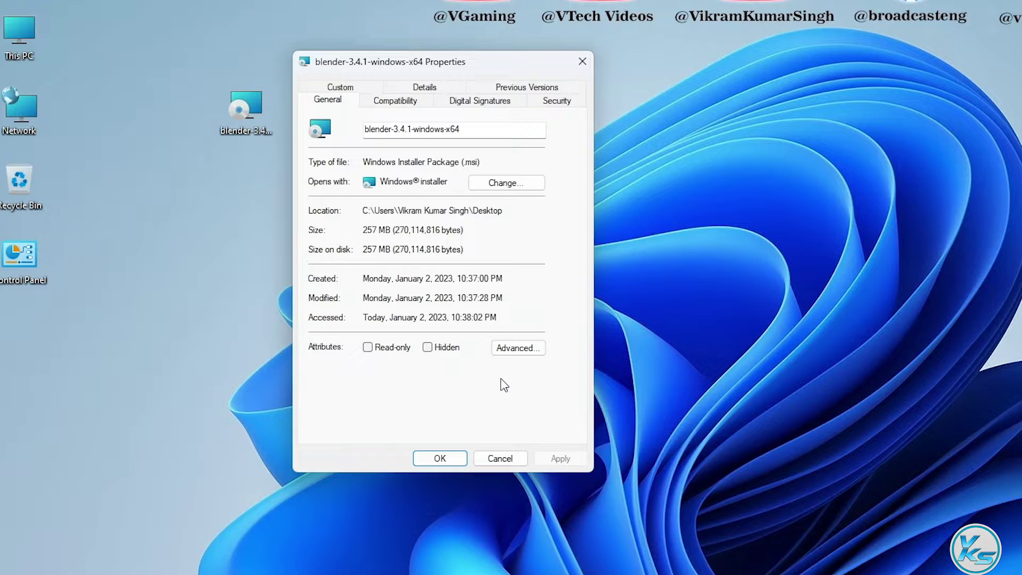
pyautogui.click(450, 459)
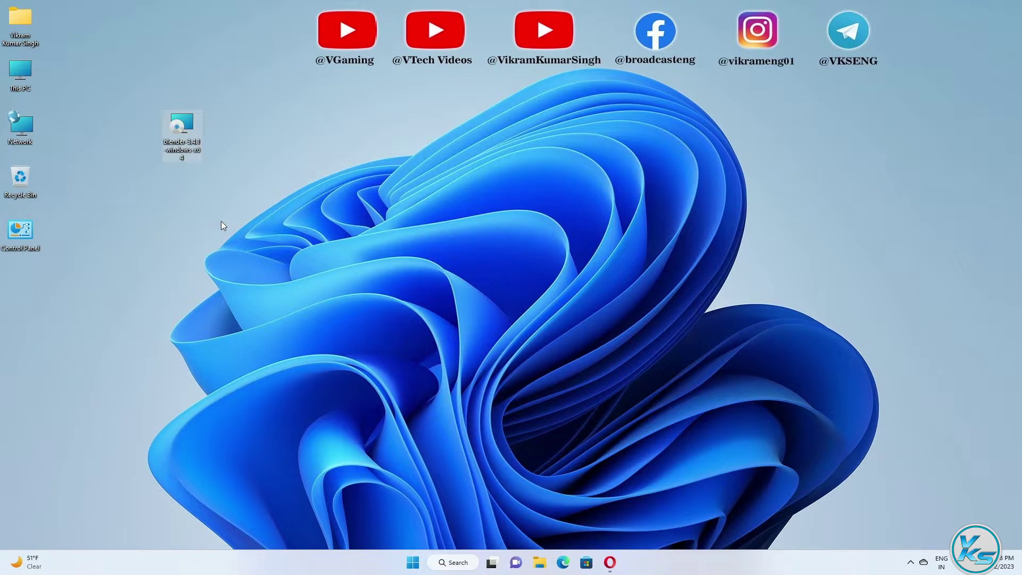
# Install Blender via the setup wizard with default features and location, accepting the licence and UAC prompt.
pyautogui.rightClick(180, 124)
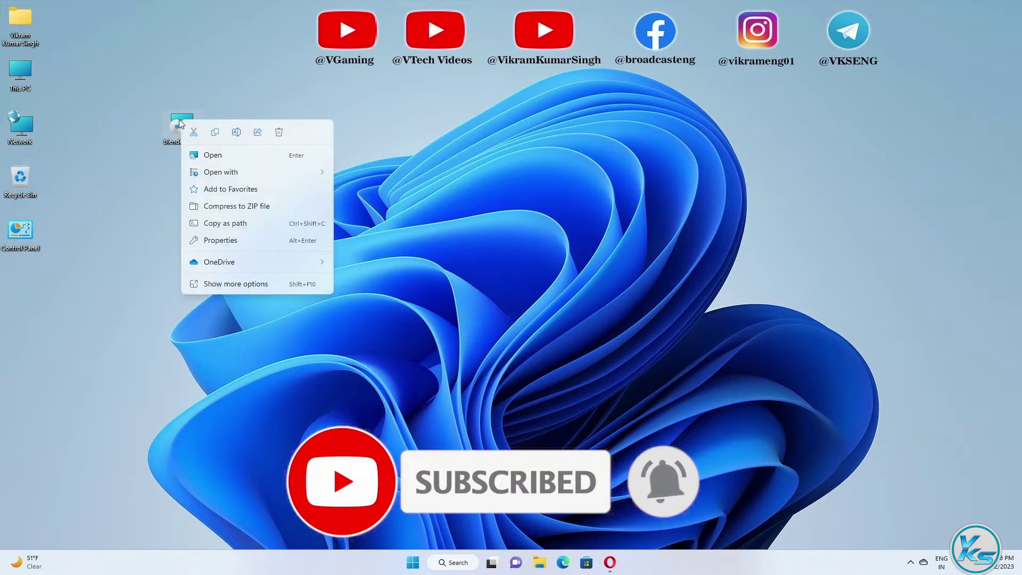
pyautogui.click(205, 155)
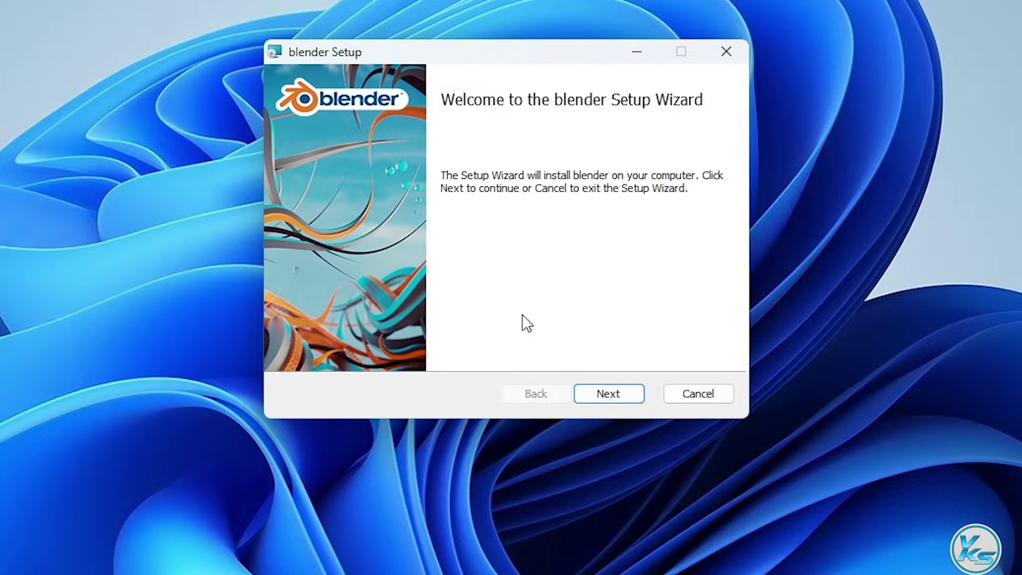
pyautogui.click(596, 398)
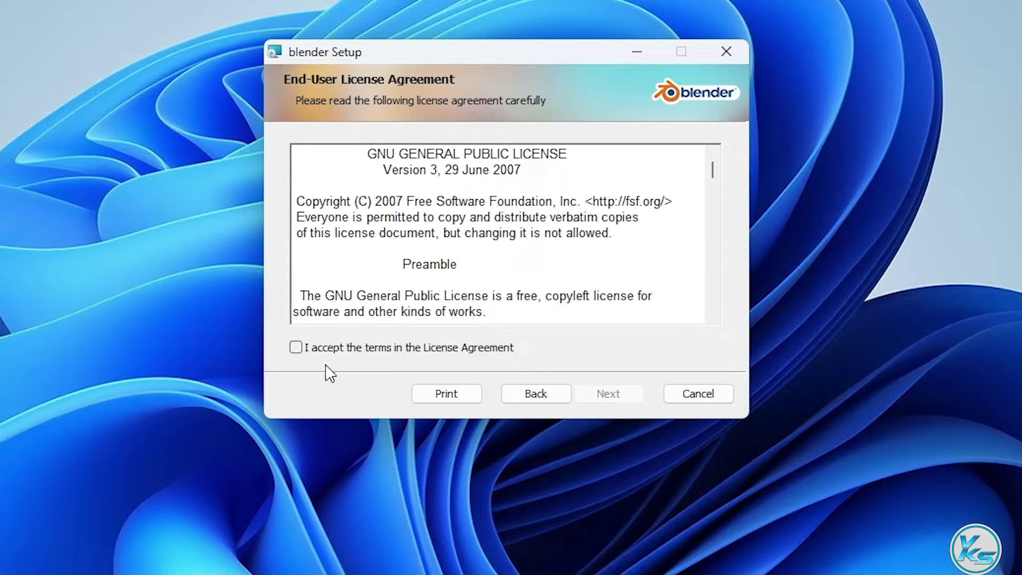
pyautogui.click(296, 347)
pyautogui.click(603, 393)
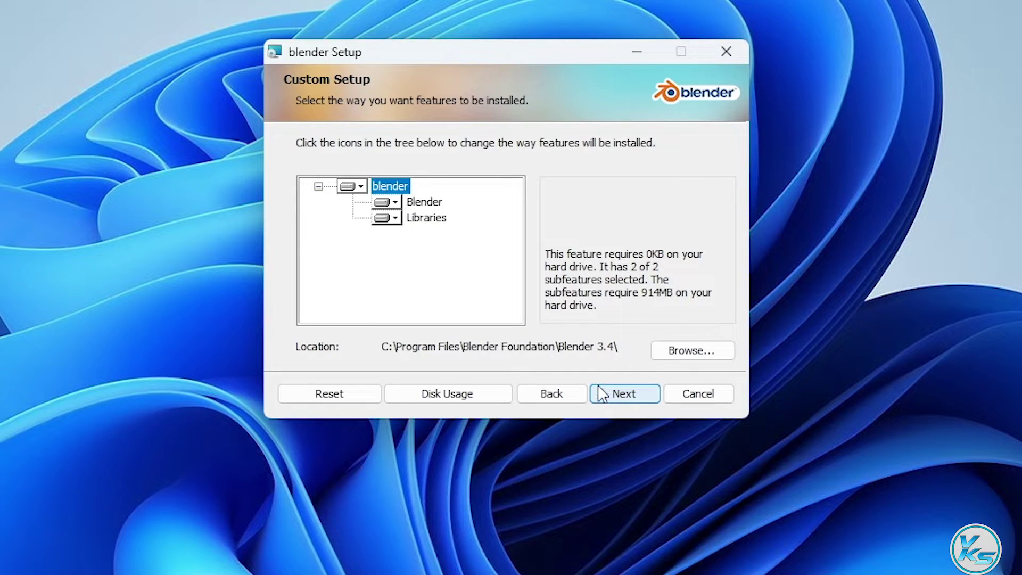
pyautogui.click(619, 402)
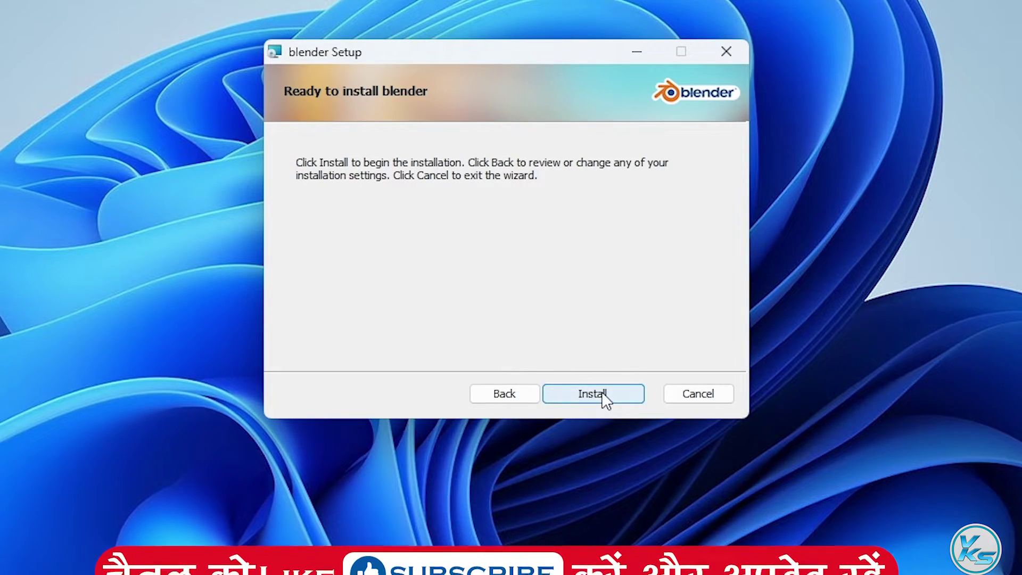
pyautogui.click(602, 392)
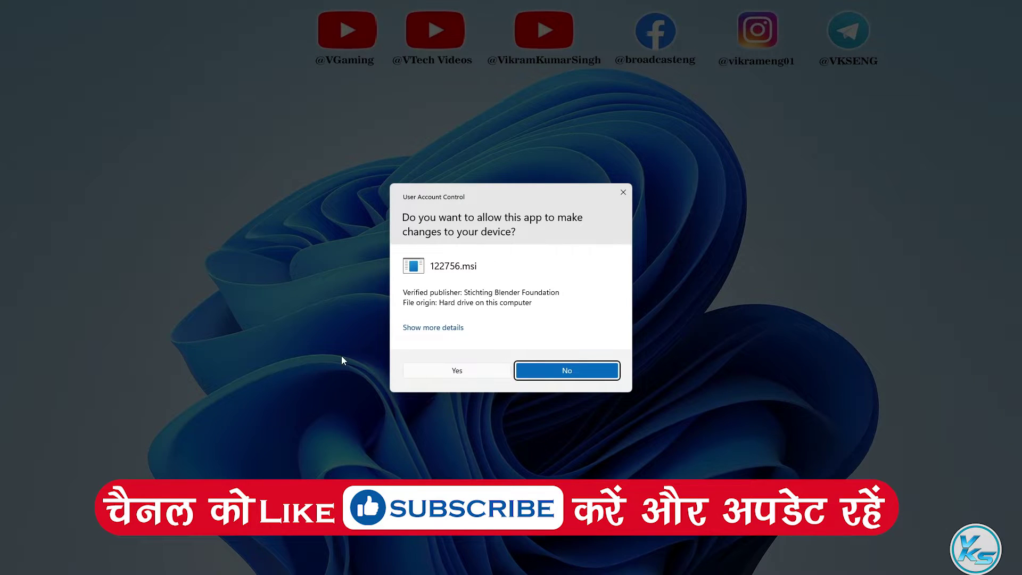
pyautogui.click(435, 375)
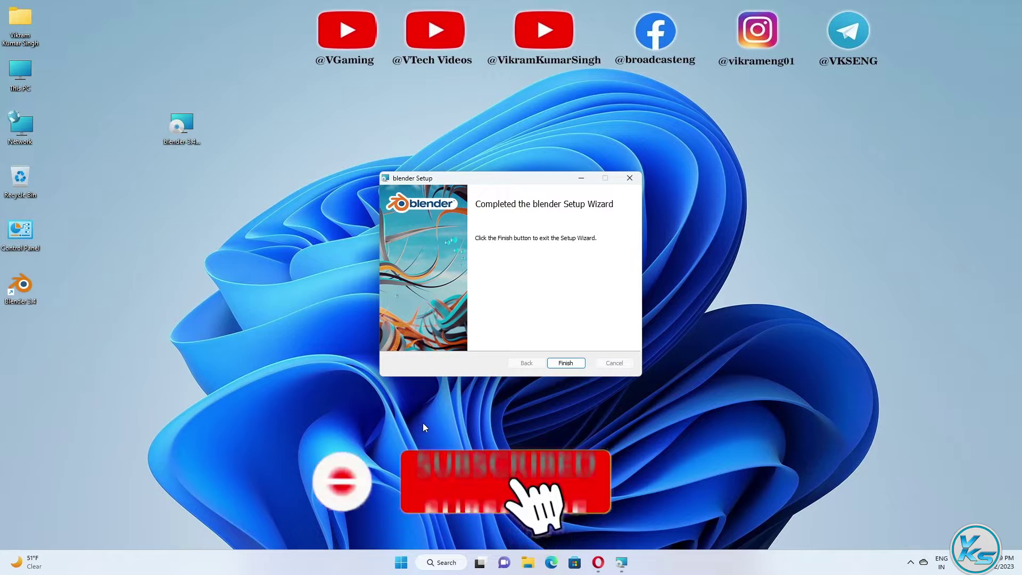
pyautogui.click(566, 363)
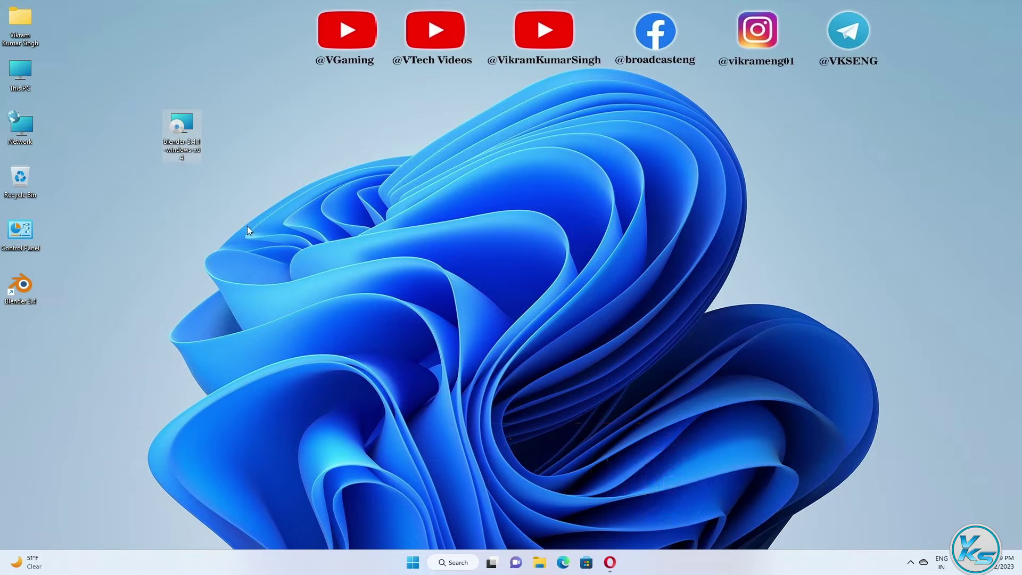
# Permanently delete the Blender installer file from the desktop.
pyautogui.moveTo(141, 98); pyautogui.dragTo(245, 194)
pyautogui.hotkey('shift', 'Delete')
pyautogui.press('Return')
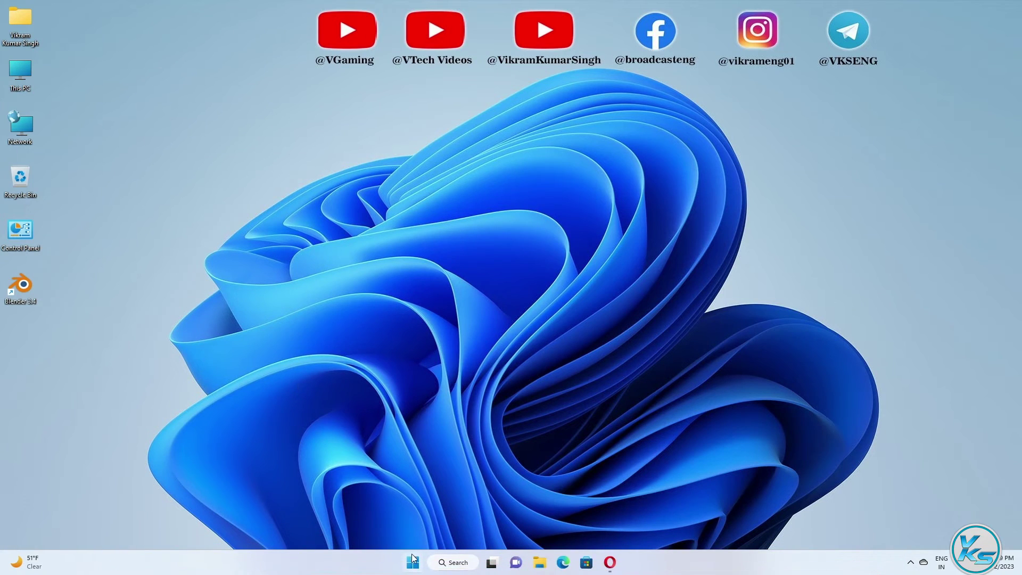
# Launch Blender 3.4 from Windows Search using 'bl'.
pyautogui.click(445, 569)
pyautogui.write('bl')
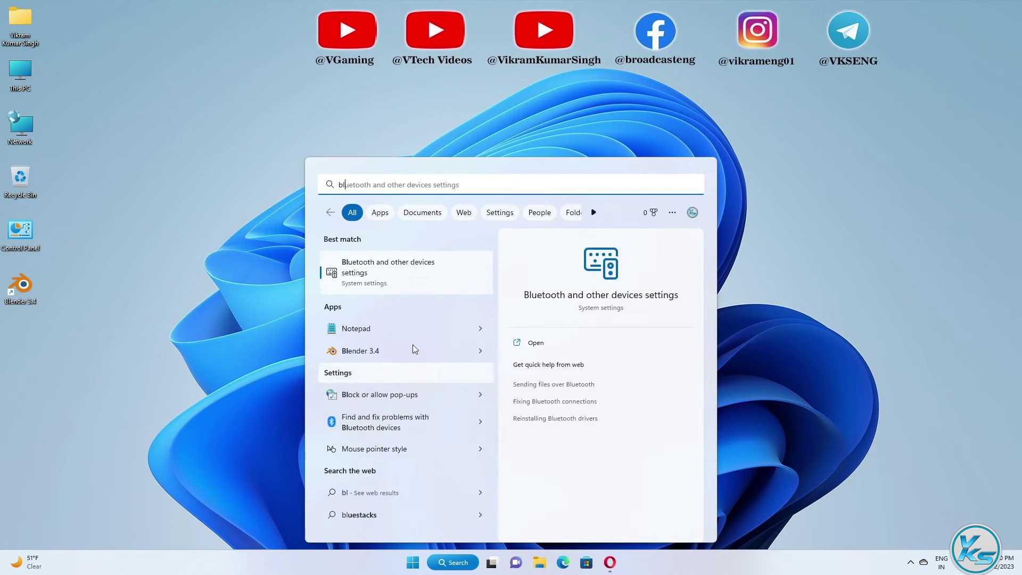
pyautogui.click(388, 353)
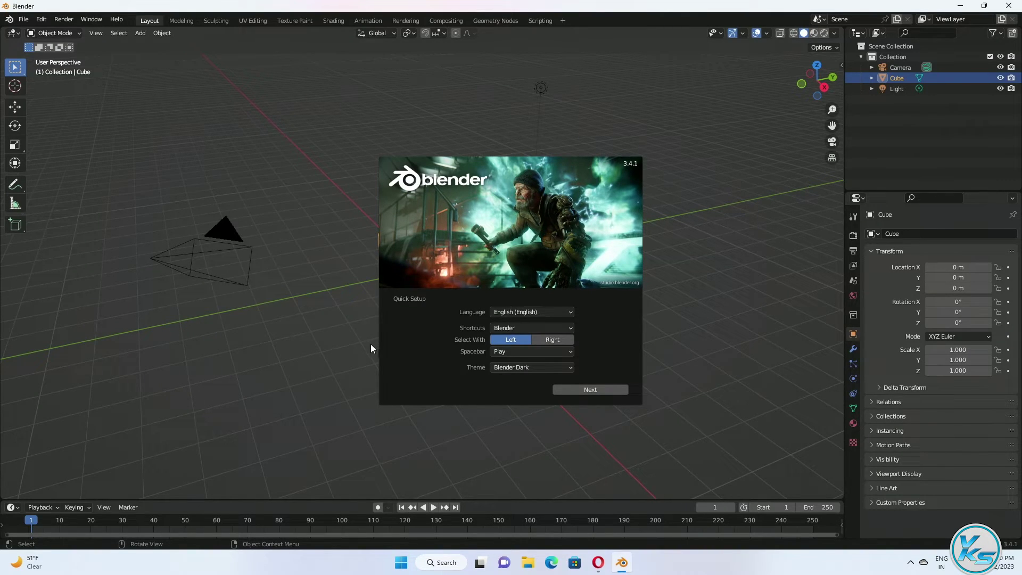
# Keep English, Blender shortcuts, Play spacebar and Blender Dark theme, and save the Quick Setup.
pyautogui.click(547, 312)
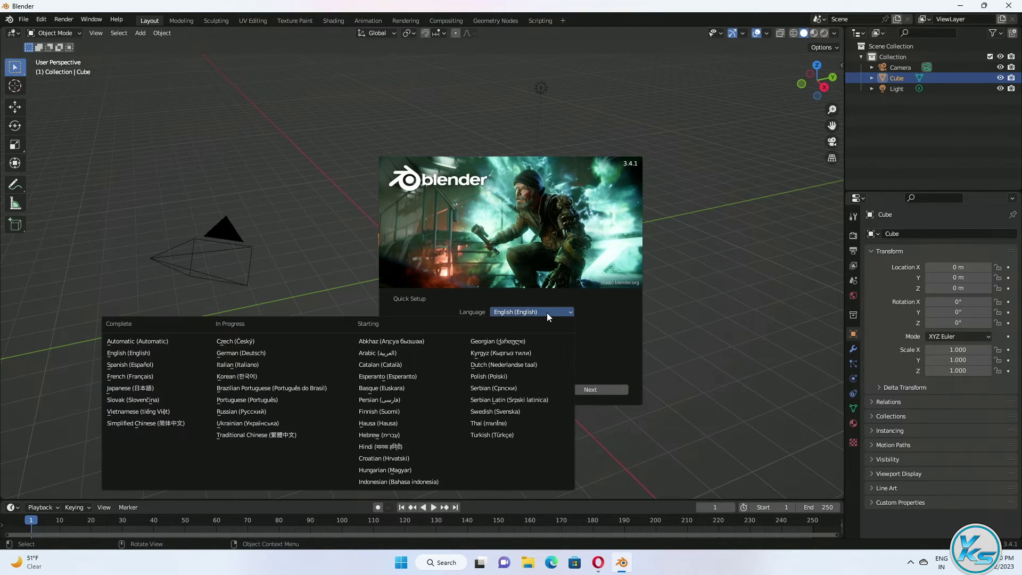
pyautogui.click(547, 312)
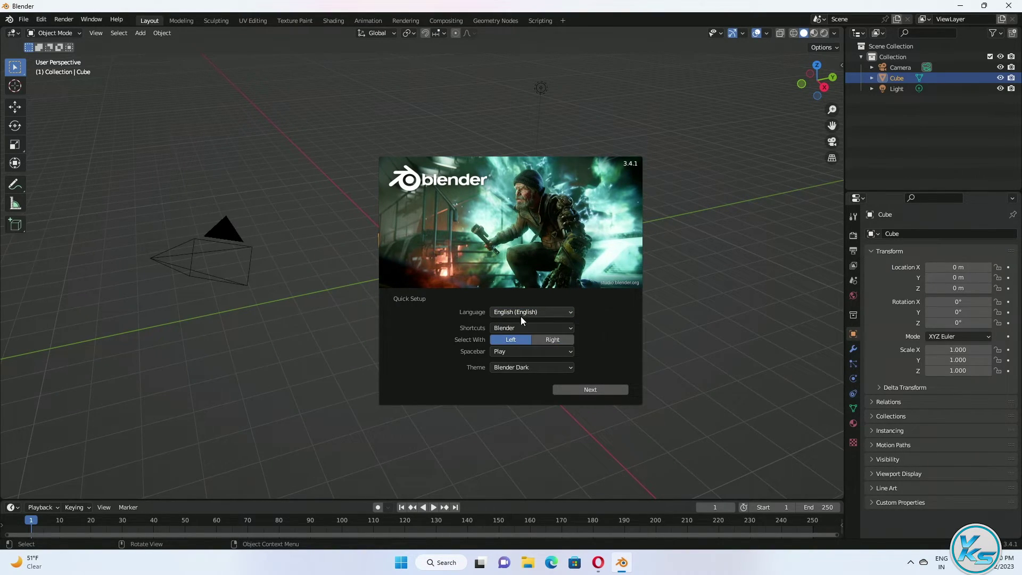
pyautogui.click(536, 328)
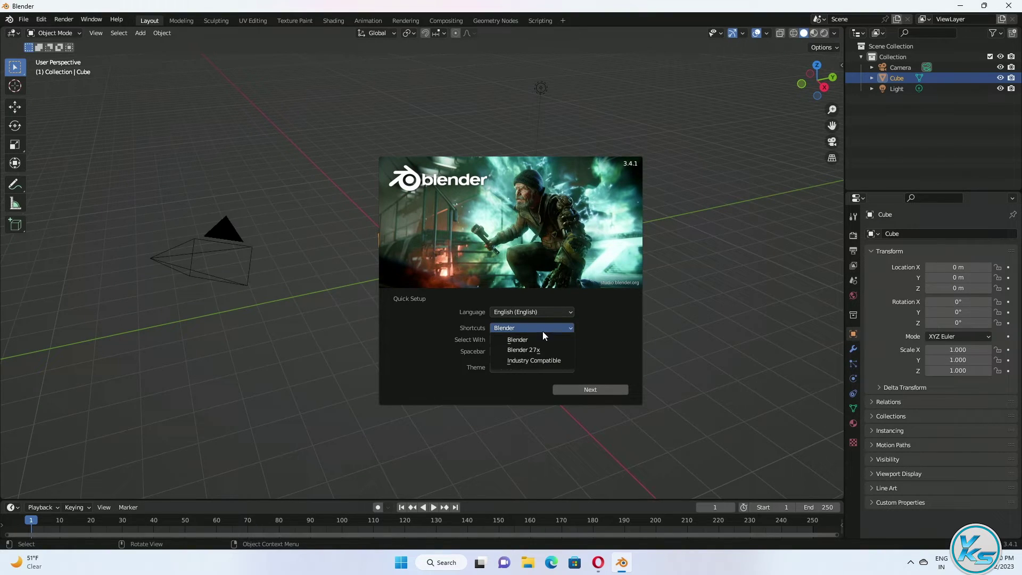
pyautogui.click(582, 332)
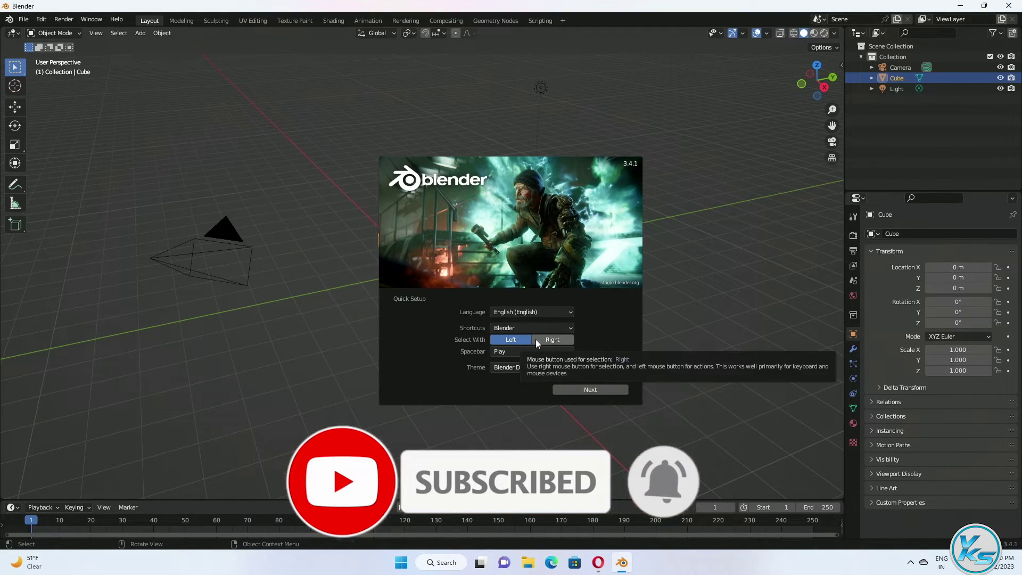
pyautogui.click(531, 352)
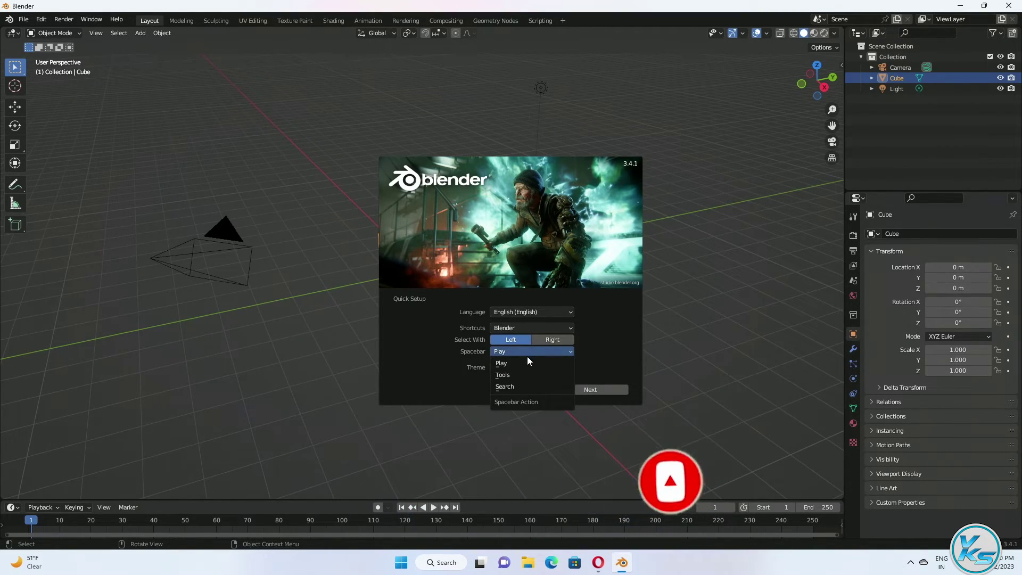
pyautogui.click(591, 352)
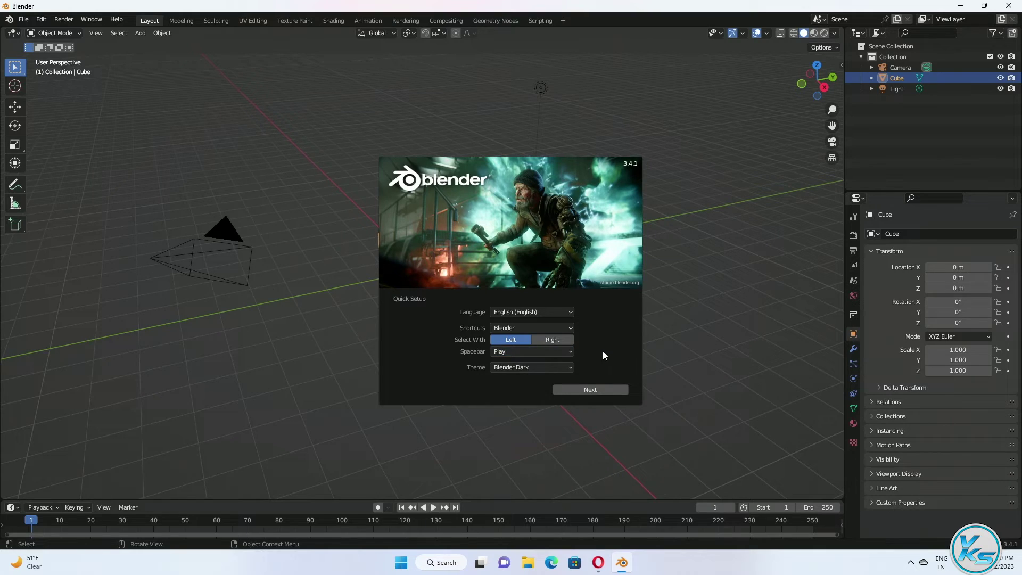
pyautogui.click(568, 367)
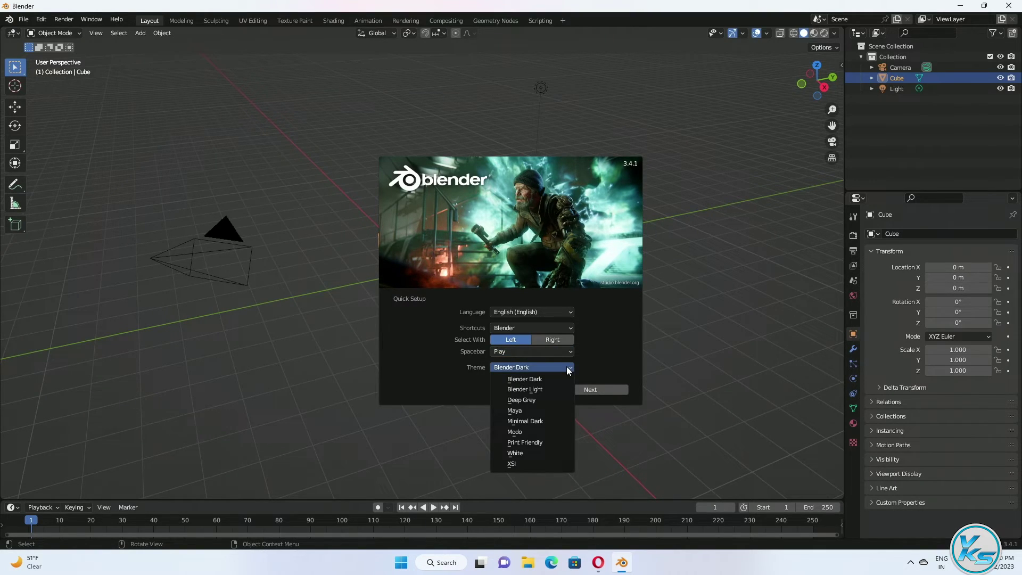
pyautogui.click(594, 388)
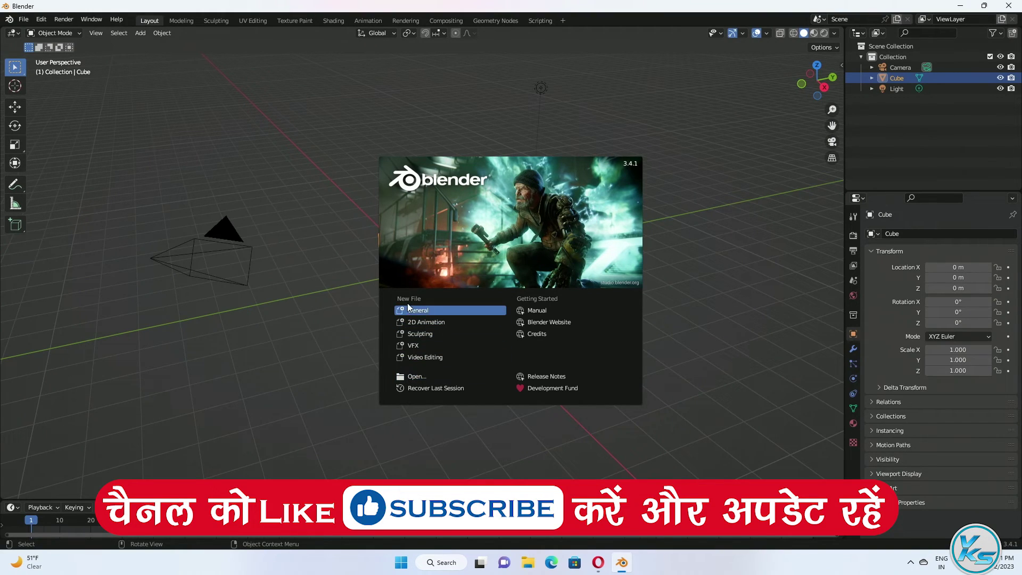
# Create a new VFX file from the splash screen's New File templates.
pyautogui.click(416, 346)
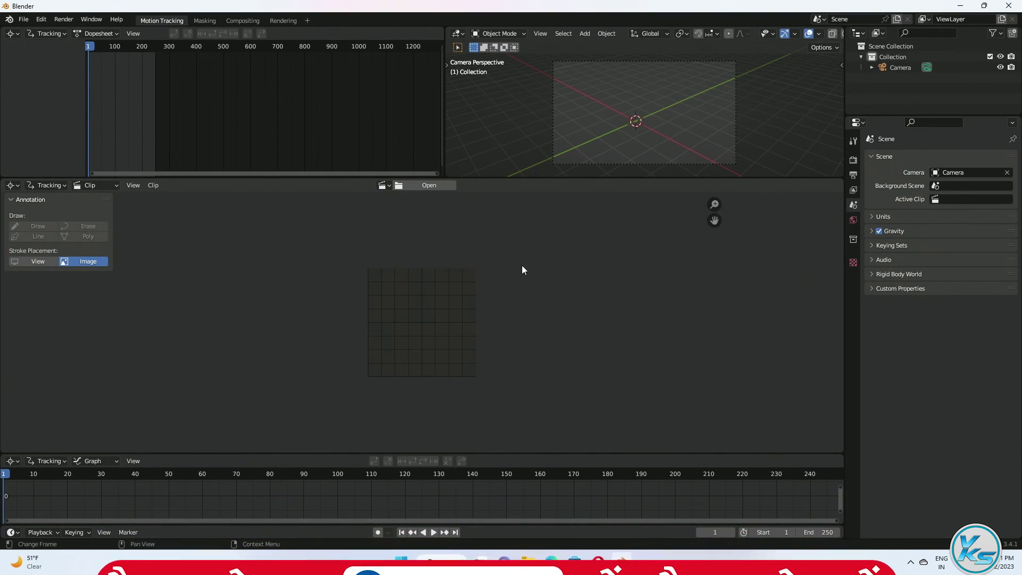